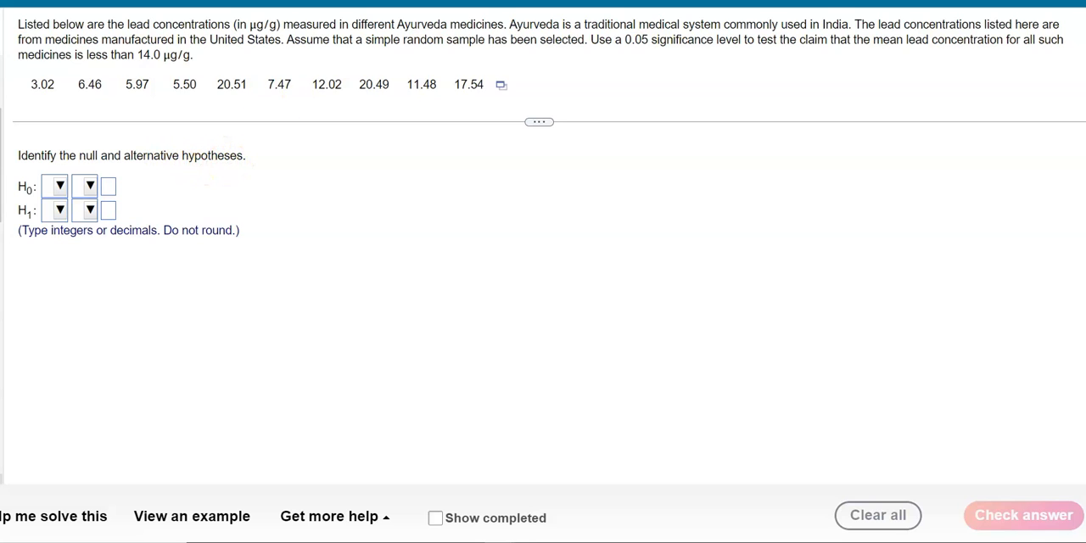
pyautogui.moveTo(750, 39); pyautogui.dragTo(1014, 41)
pyautogui.moveTo(68, 55); pyautogui.dragTo(171, 54)
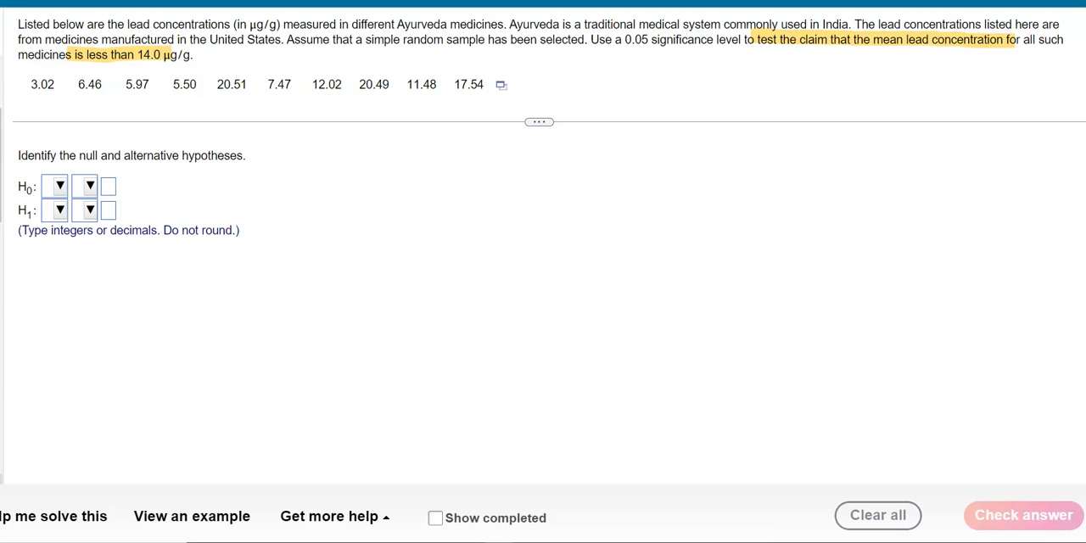
pyautogui.press('Escape')
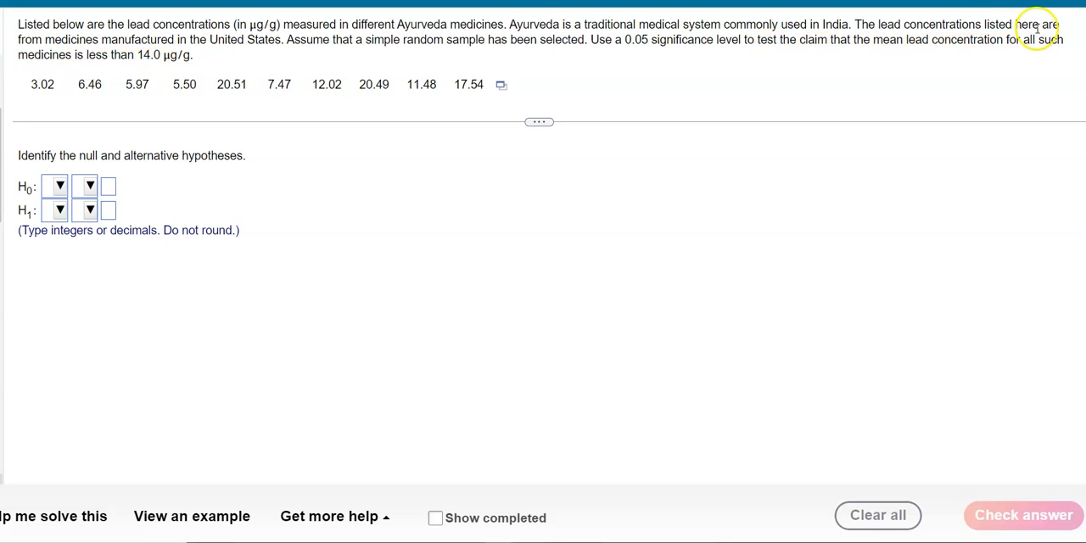
# - Set the parameter to μ and the value to 14.0 in both the null and the alternative hypothesis
pyautogui.click(59, 187)
pyautogui.click(75, 334)
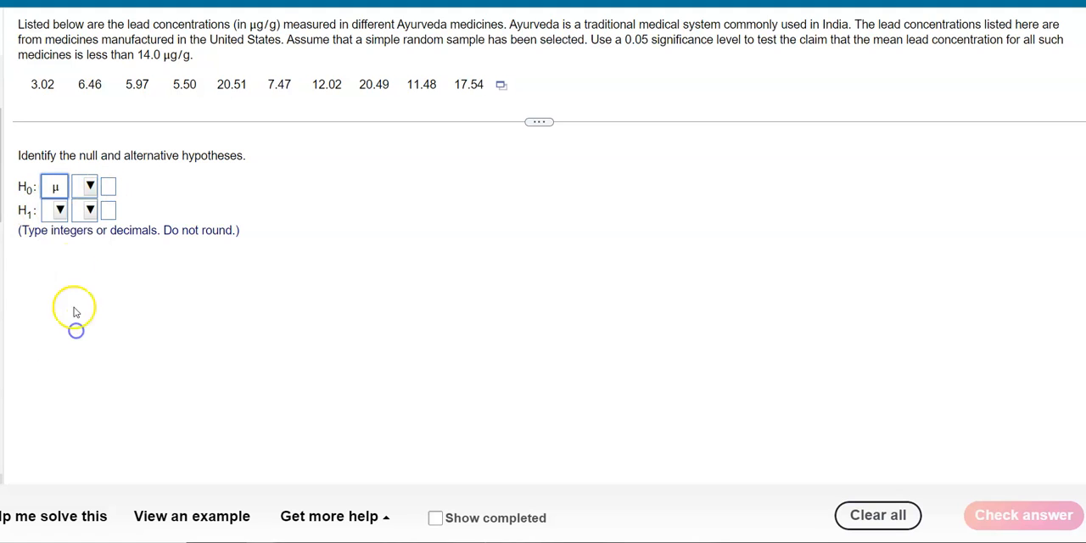
pyautogui.click(60, 211)
pyautogui.click(66, 343)
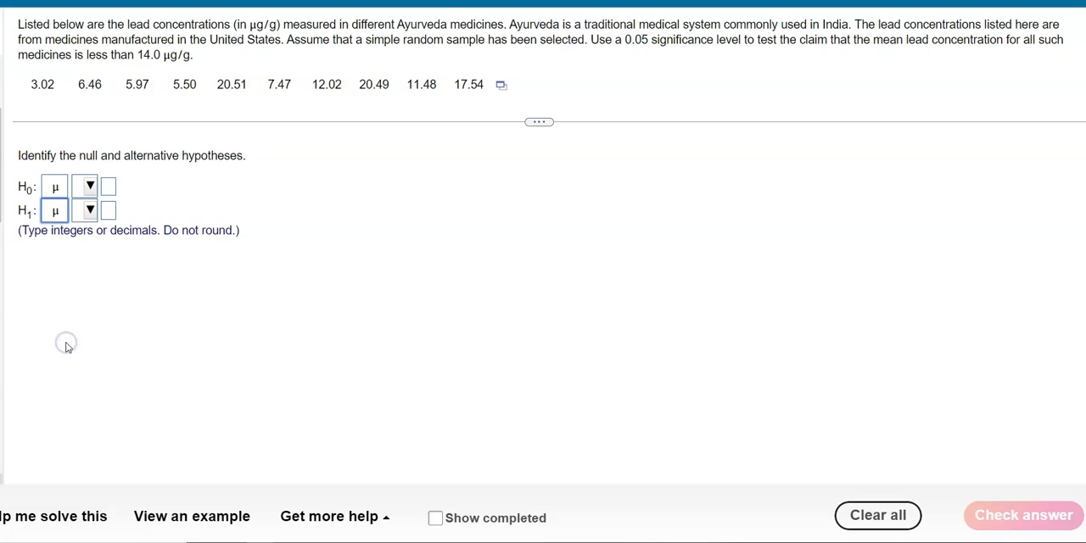
pyautogui.click(108, 187)
pyautogui.write('14.0')
pyautogui.click(110, 212)
pyautogui.write('14.0')
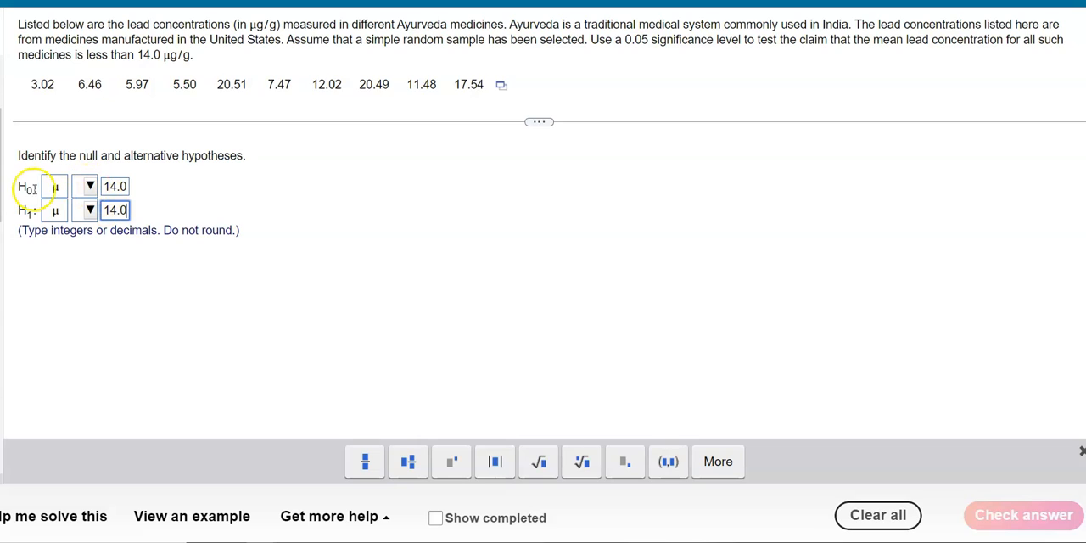
# - Choose = for the null hypothesis and < for the alternative hypothesis, and submit the answer for checking
pyautogui.click(90, 186)
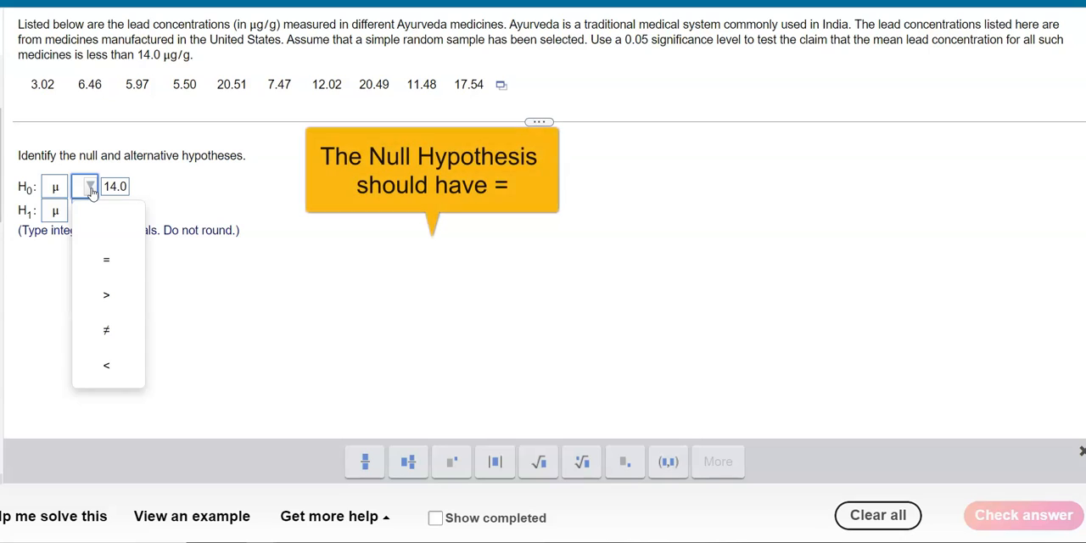
pyautogui.click(108, 259)
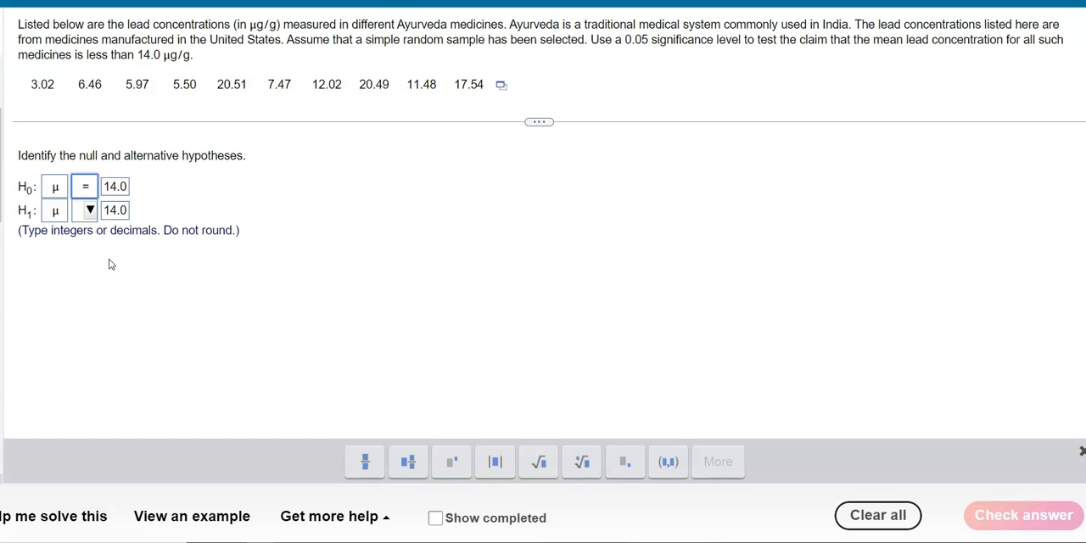
pyautogui.click(89, 213)
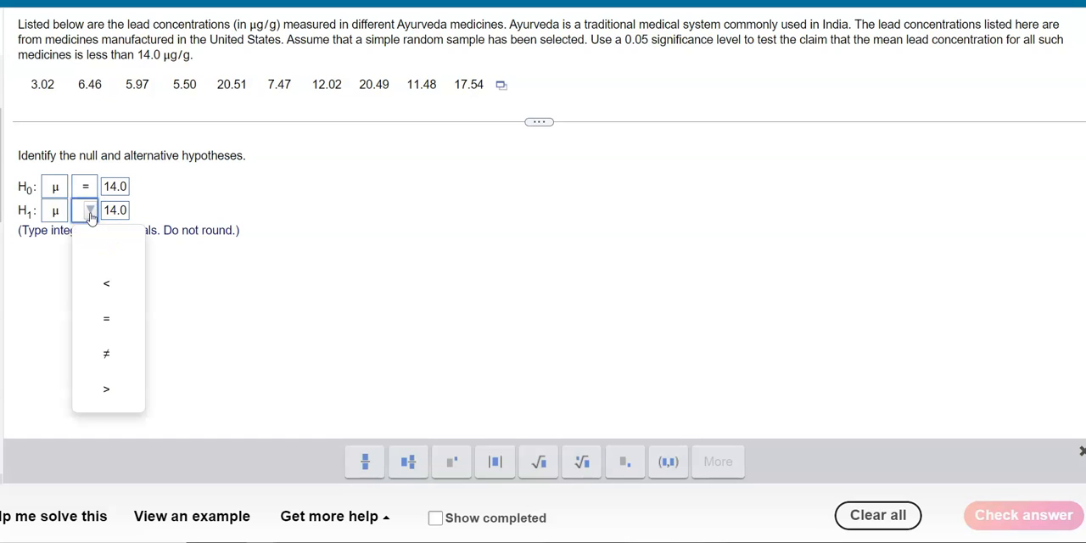
pyautogui.click(103, 285)
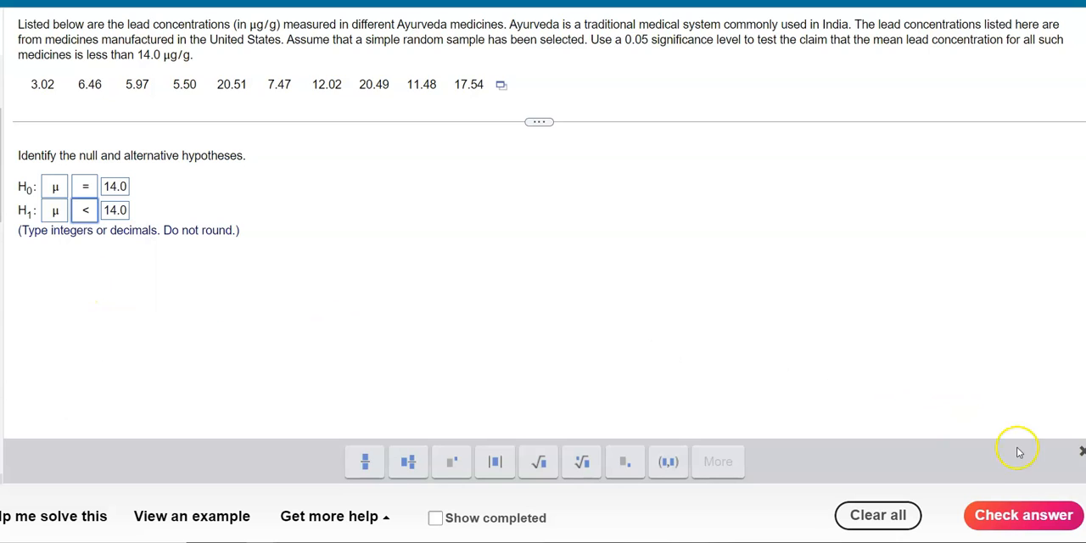
pyautogui.click(1018, 519)
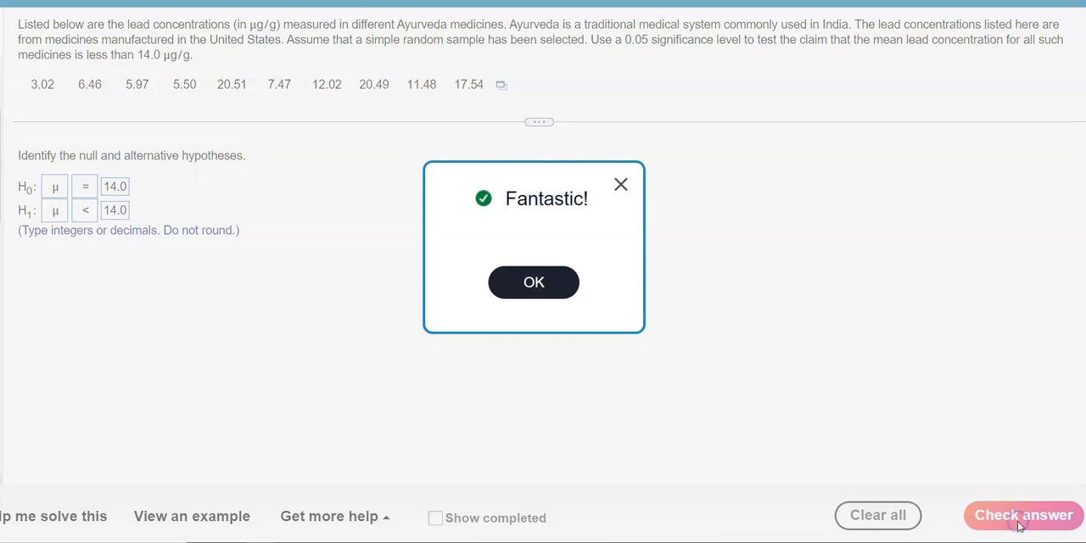
pyautogui.click(546, 290)
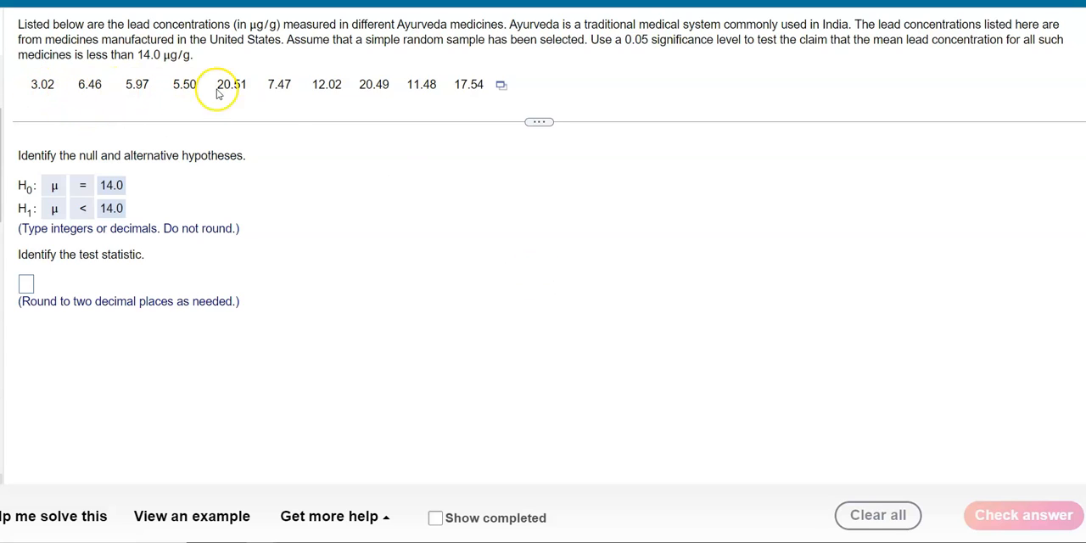
# - Open the lead concentration data set in StatCrunch and enlarge its window to show more of the data table
pyautogui.click(502, 87)
pyautogui.click(543, 121)
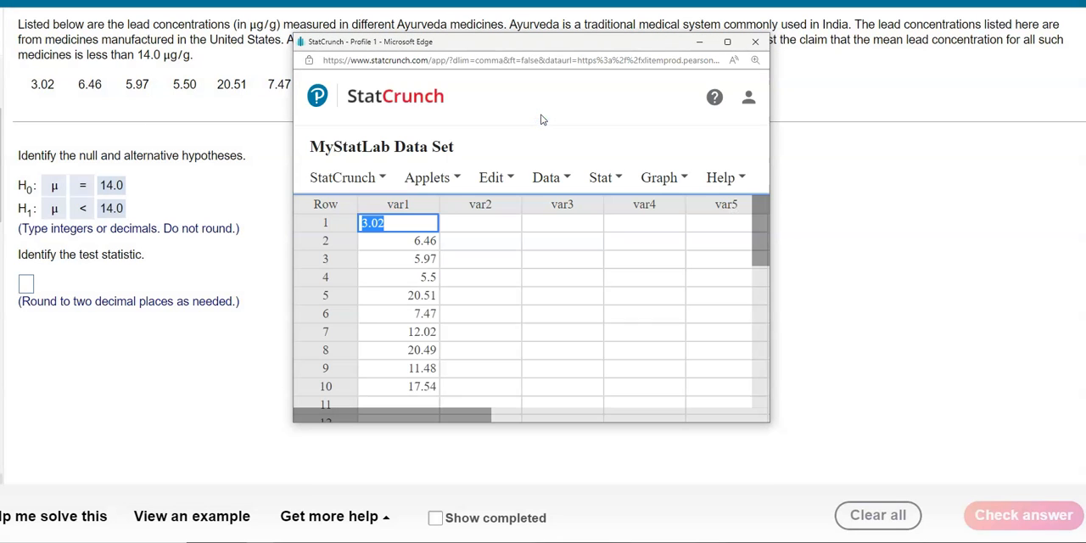
pyautogui.click(727, 43)
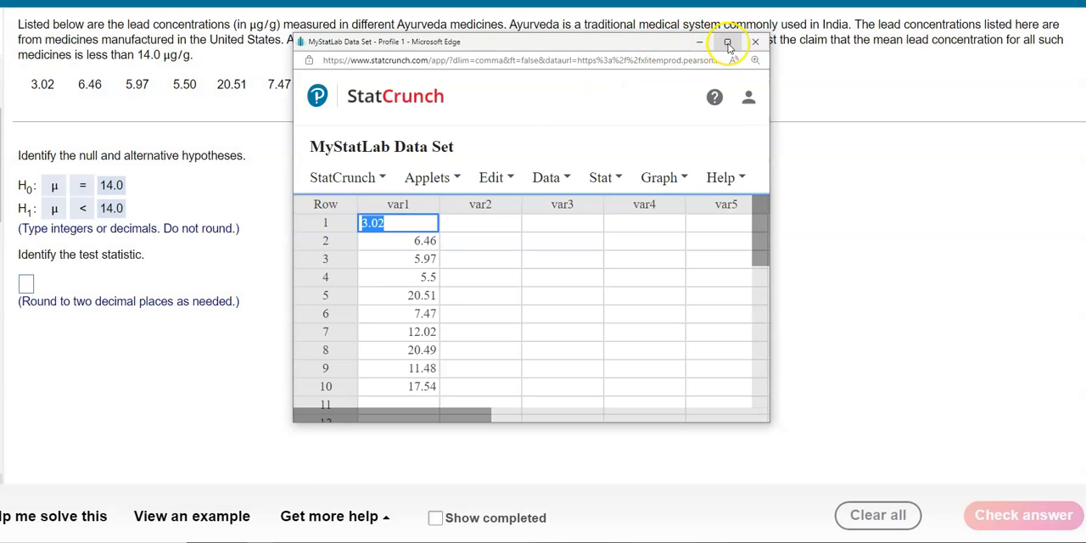
pyautogui.moveTo(769, 423); pyautogui.dragTo(1043, 542)
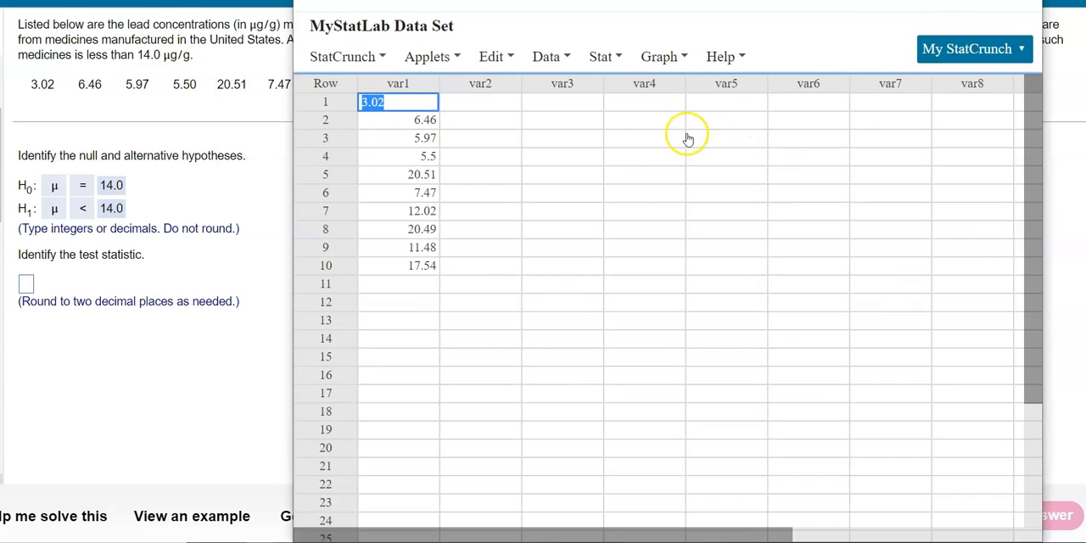
pyautogui.click(584, 139)
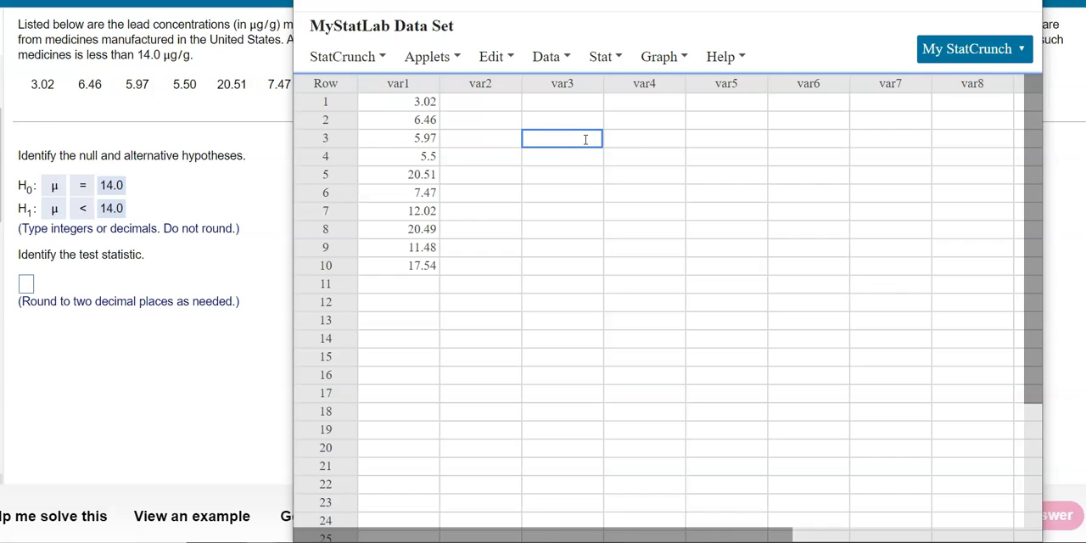
# - Start a one-sample T Stats test using the data and select var1 as the column
pyautogui.click(600, 56)
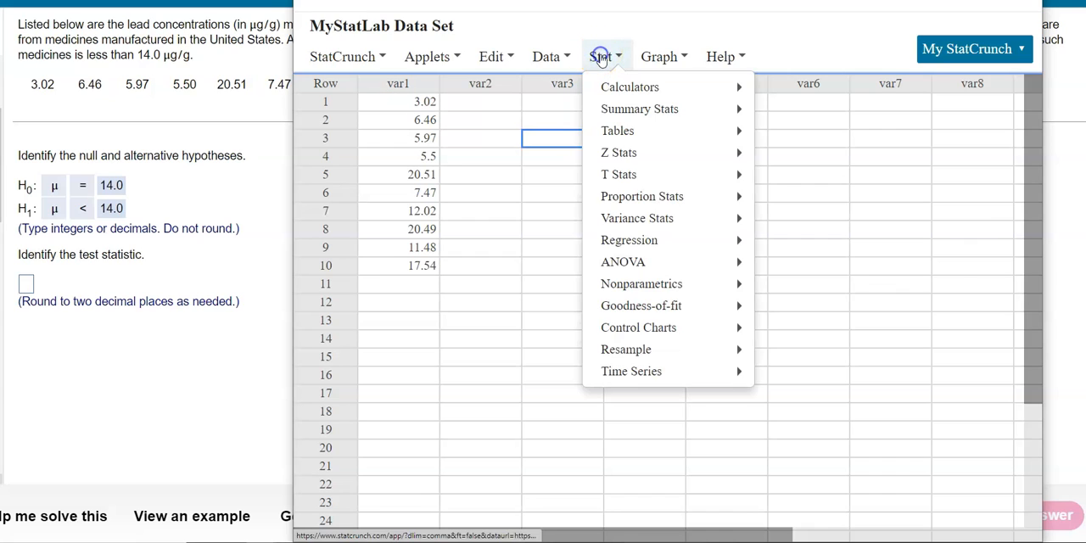
pyautogui.click(619, 177)
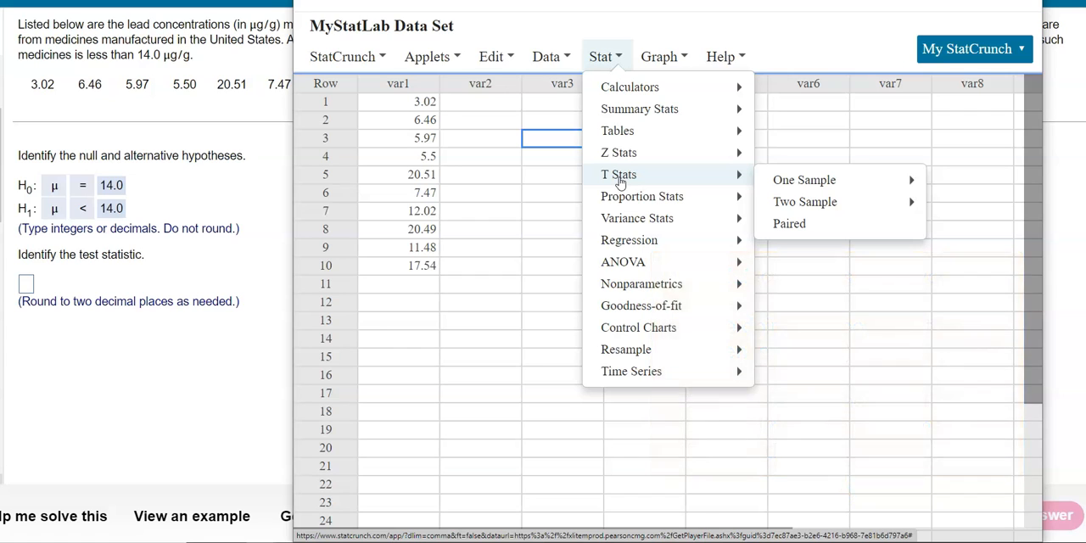
pyautogui.moveTo(788, 184)
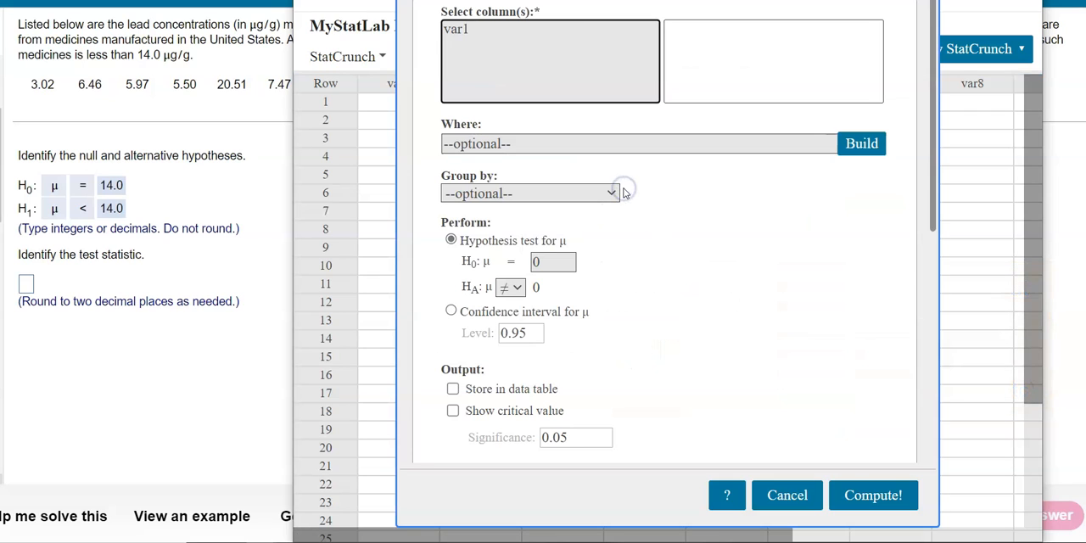
pyautogui.click(609, 171)
pyautogui.moveTo(394, 96)
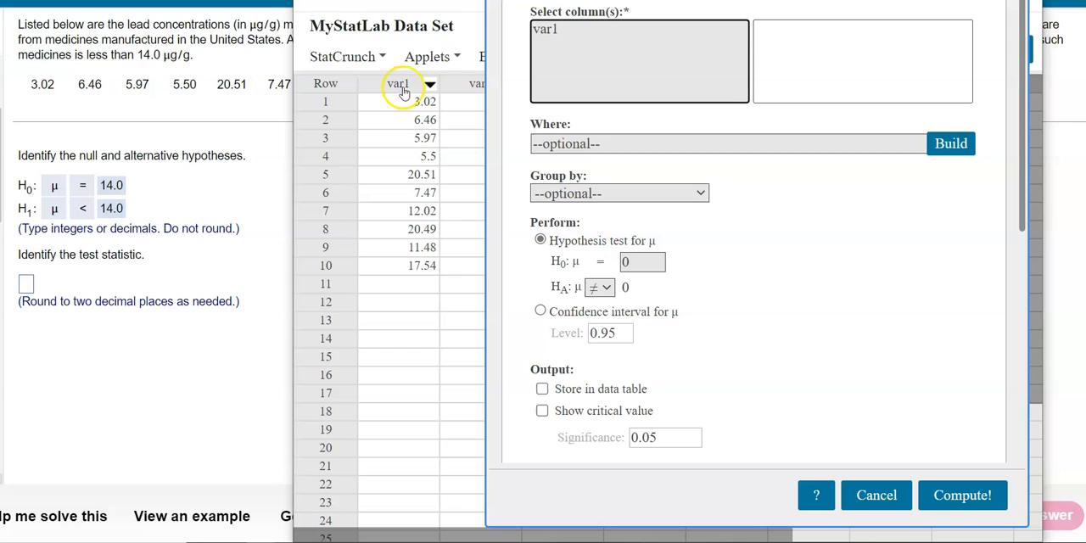
pyautogui.click(548, 31)
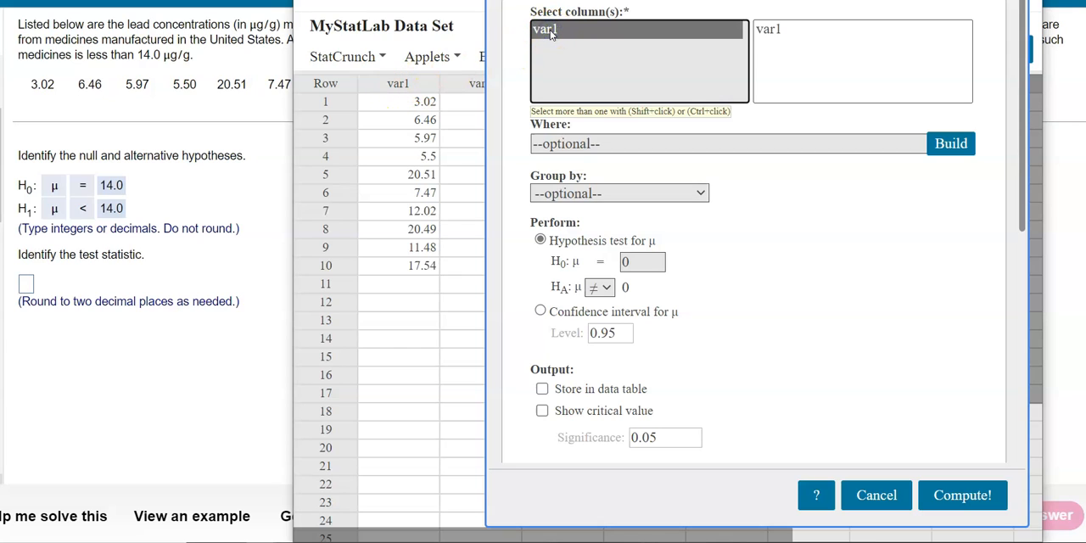
pyautogui.click(766, 31)
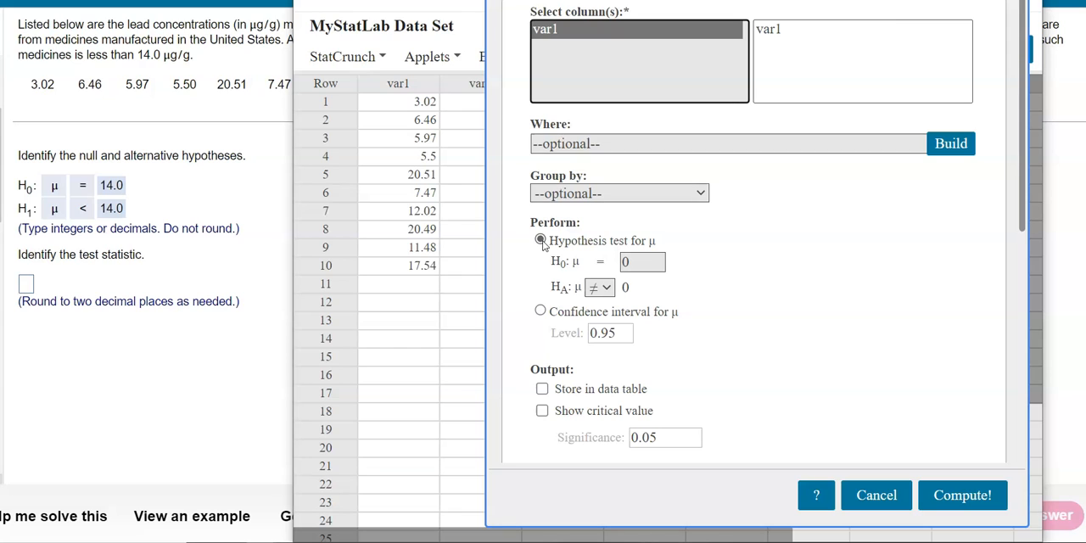
# - Set the null hypothesis mean to 14 and the alternative to <, and compute the hypothesis test
pyautogui.click(638, 263)
pyautogui.press('BackSpace')
pyautogui.write('14')
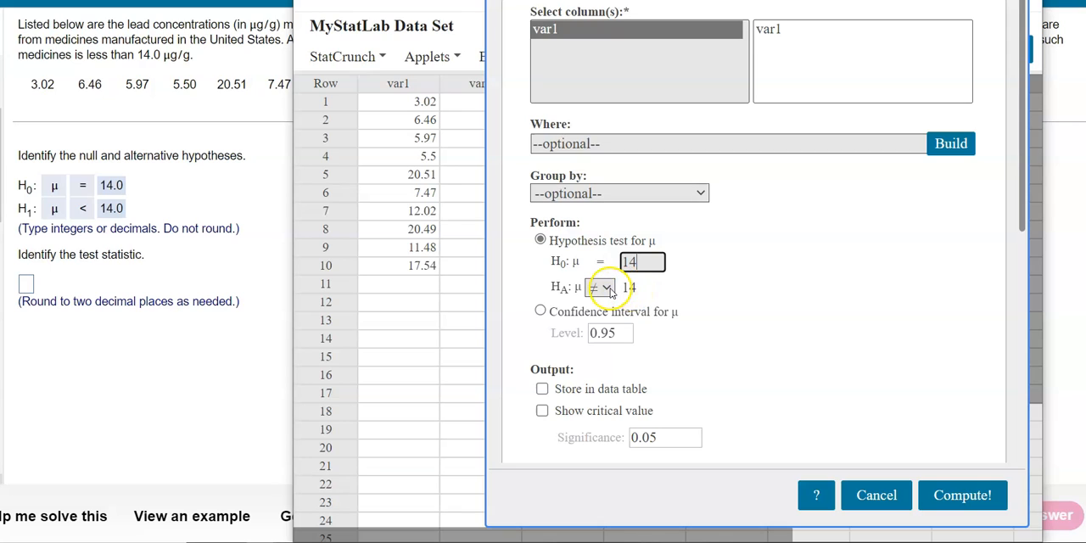
pyautogui.click(609, 290)
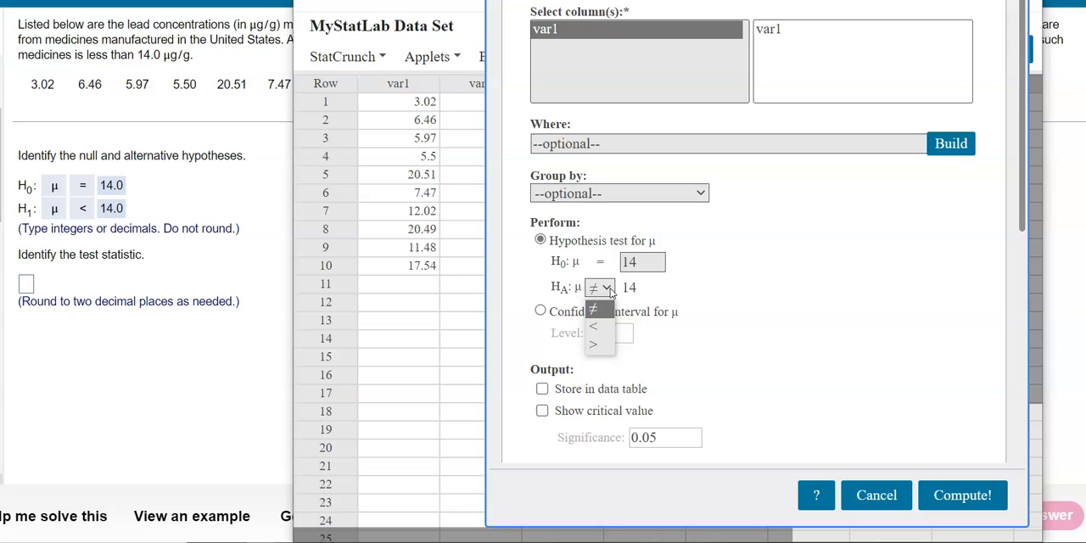
pyautogui.click(596, 330)
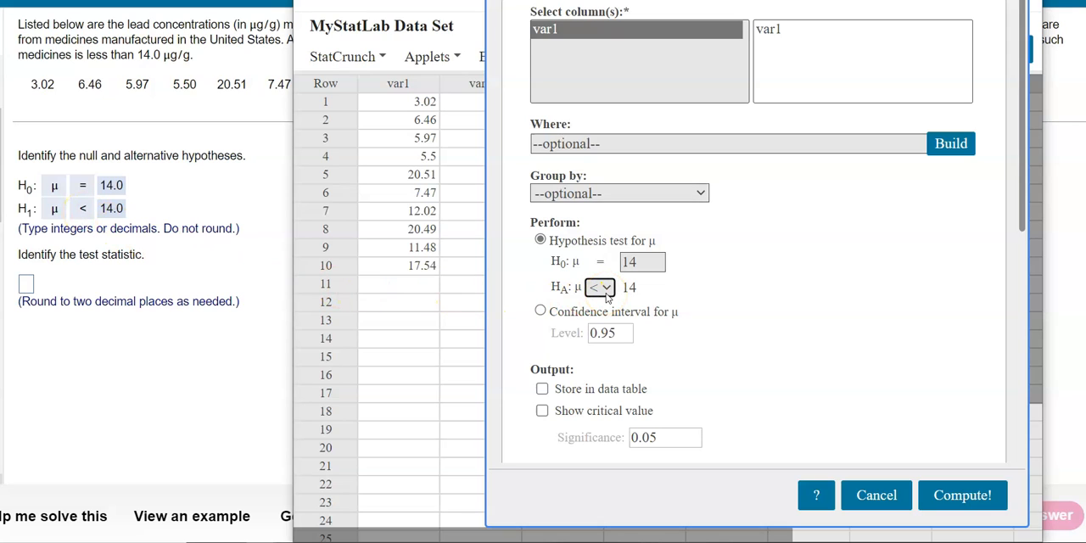
pyautogui.click(962, 496)
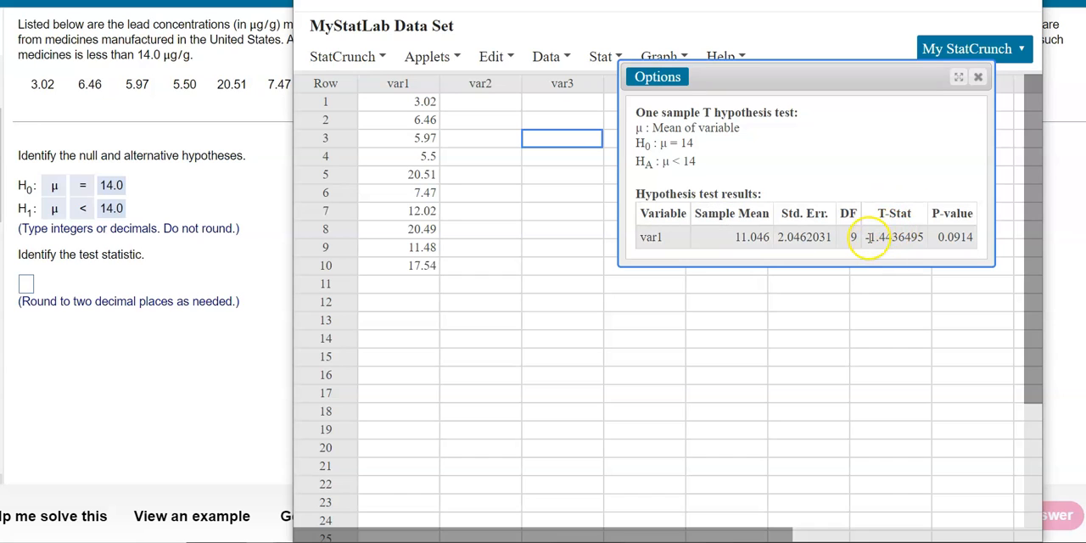
# - Copy the T-Stat from the results into the homework's test statistic answer, shorten it to -1.44, and submit it for checking
pyautogui.moveTo(864, 239); pyautogui.dragTo(916, 237)
pyautogui.rightClick(916, 236)
pyautogui.click(929, 244)
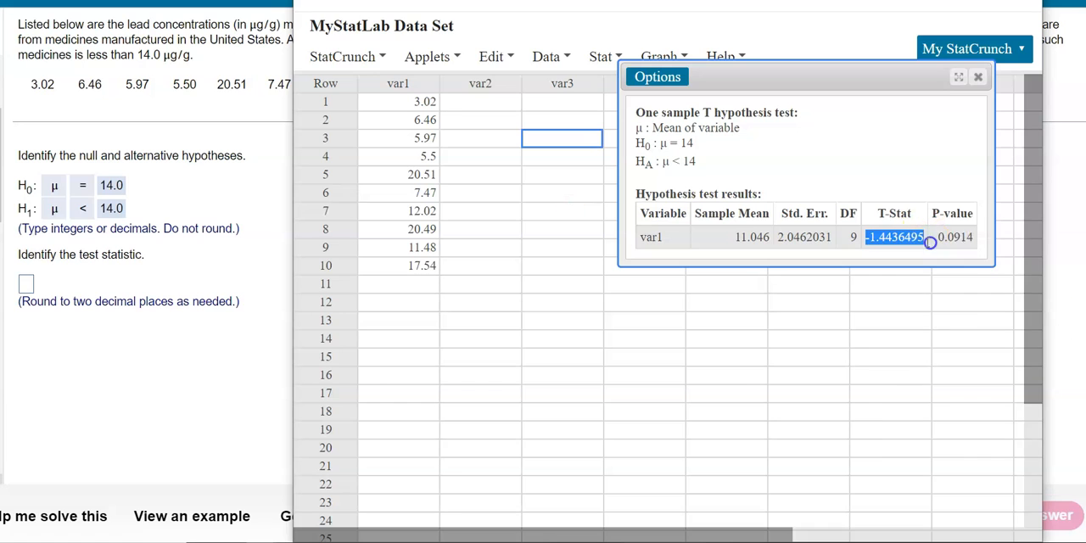
pyautogui.click(26, 286)
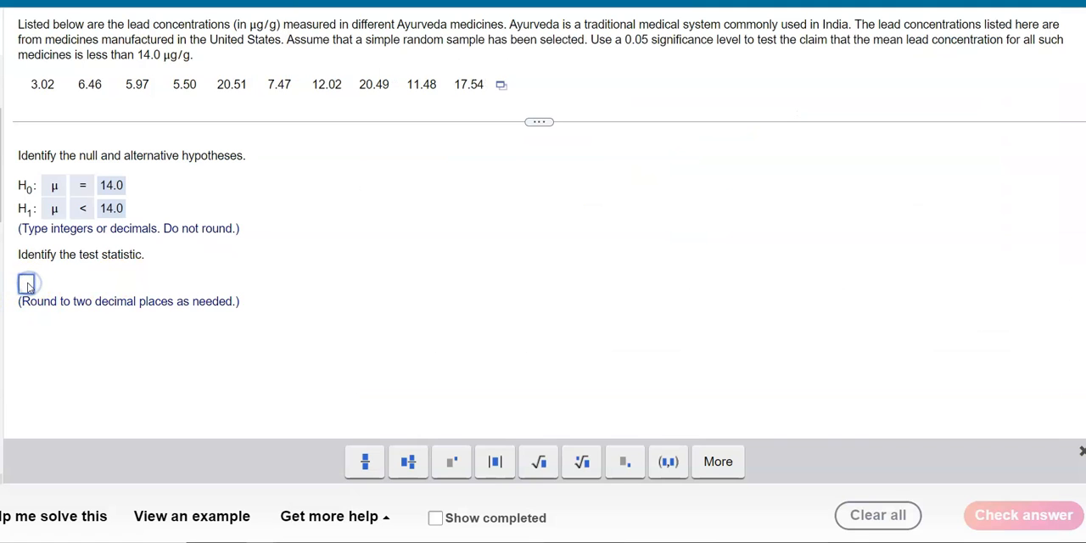
pyautogui.hotkey('ctrl', 'v')
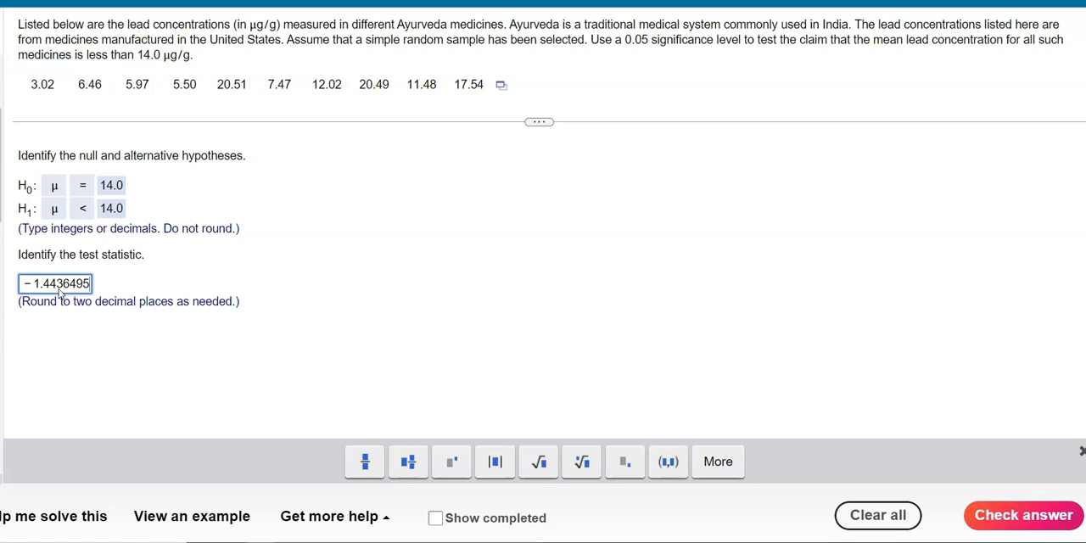
pyautogui.press('BackSpace')
pyautogui.press('BackSpace')
pyautogui.press('BackSpace')
pyautogui.press('BackSpace')
pyautogui.press('BackSpace')
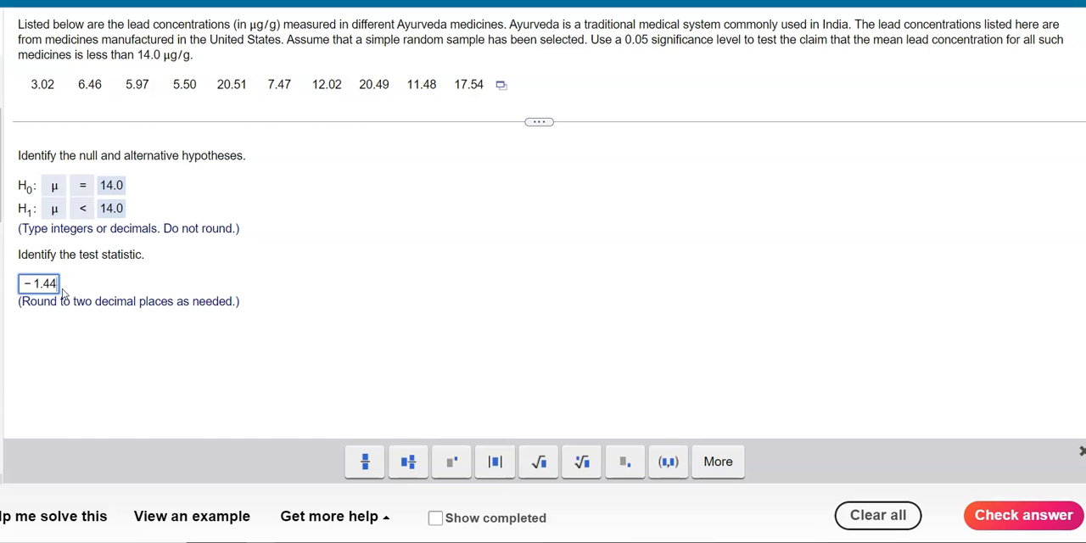
pyautogui.click(1033, 517)
pyautogui.click(530, 285)
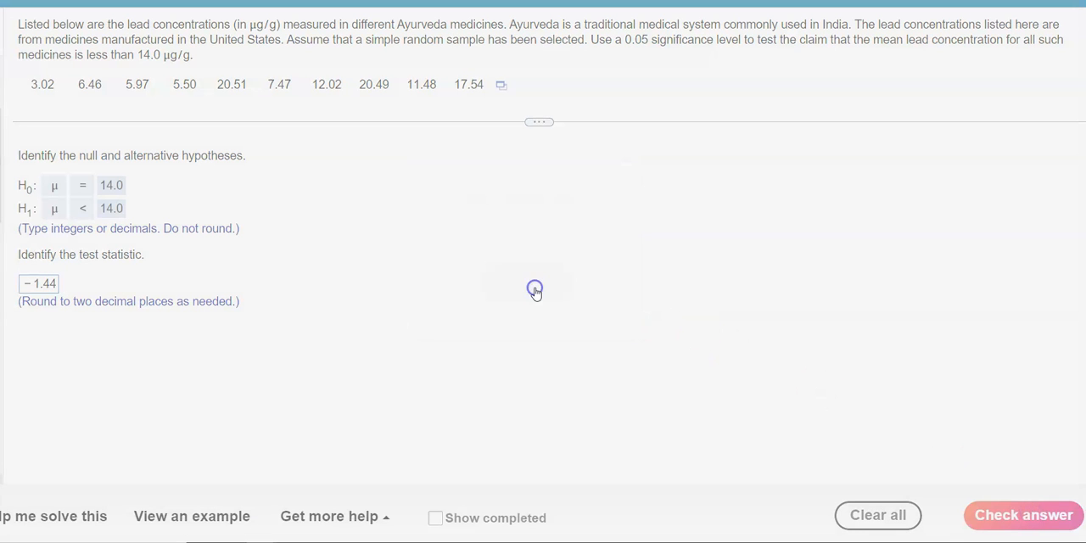
# - Copy the P-value from the StatCrunch results into the homework's P-value answer, shorten it to 0.091, and submit it for checking
pyautogui.hotkey('alt', 'Tab')
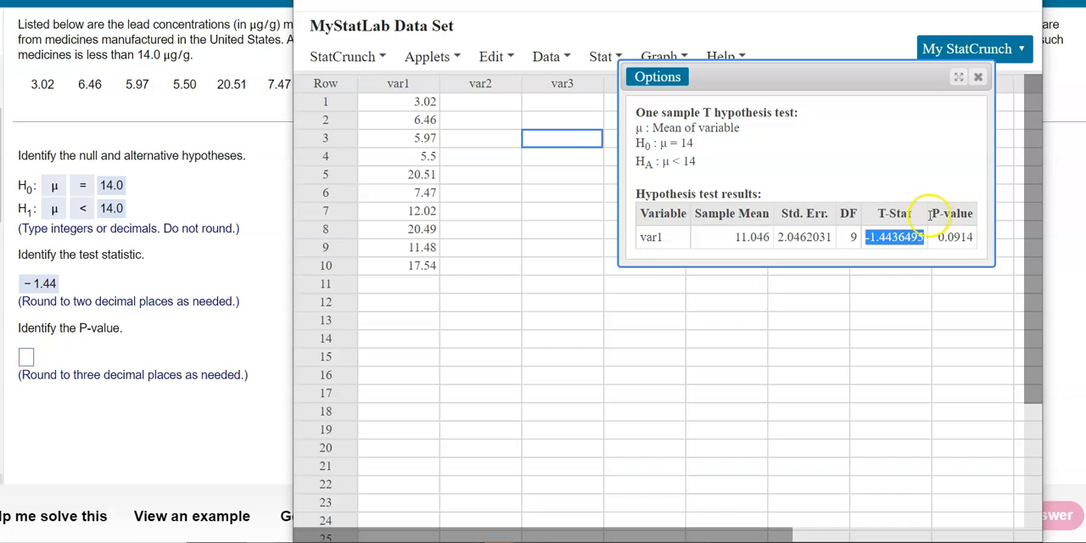
pyautogui.click(941, 237)
pyautogui.moveTo(942, 237); pyautogui.dragTo(974, 238)
pyautogui.rightClick(965, 240)
pyautogui.click(932, 247)
pyautogui.click(26, 357)
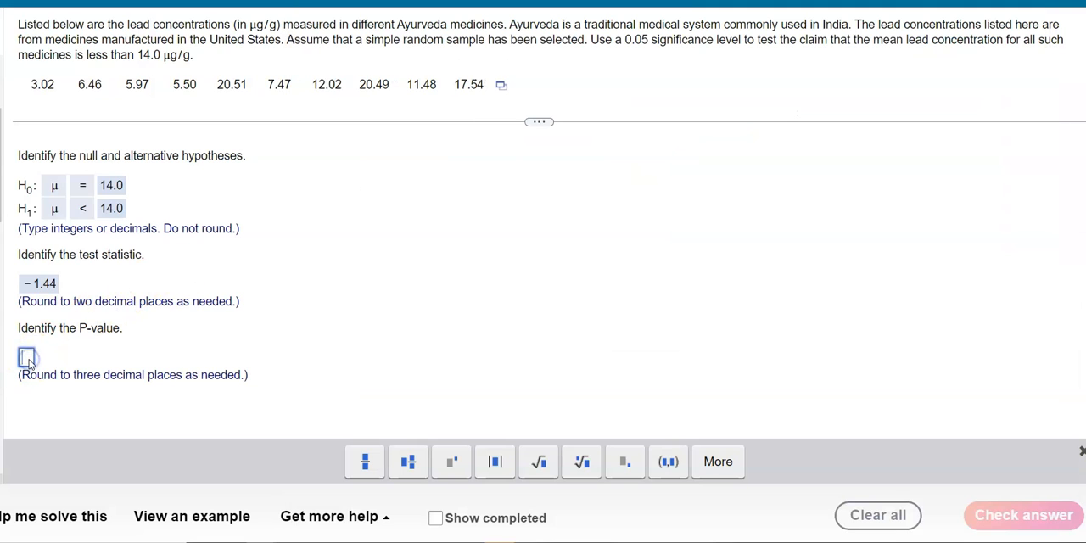
pyautogui.hotkey('ctrl', 'v')
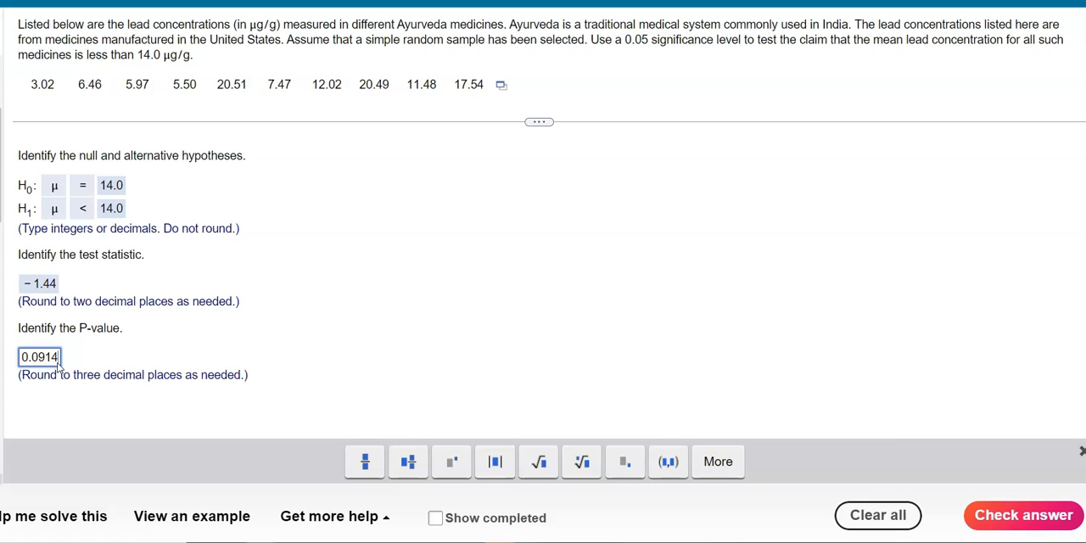
pyautogui.press('BackSpace')
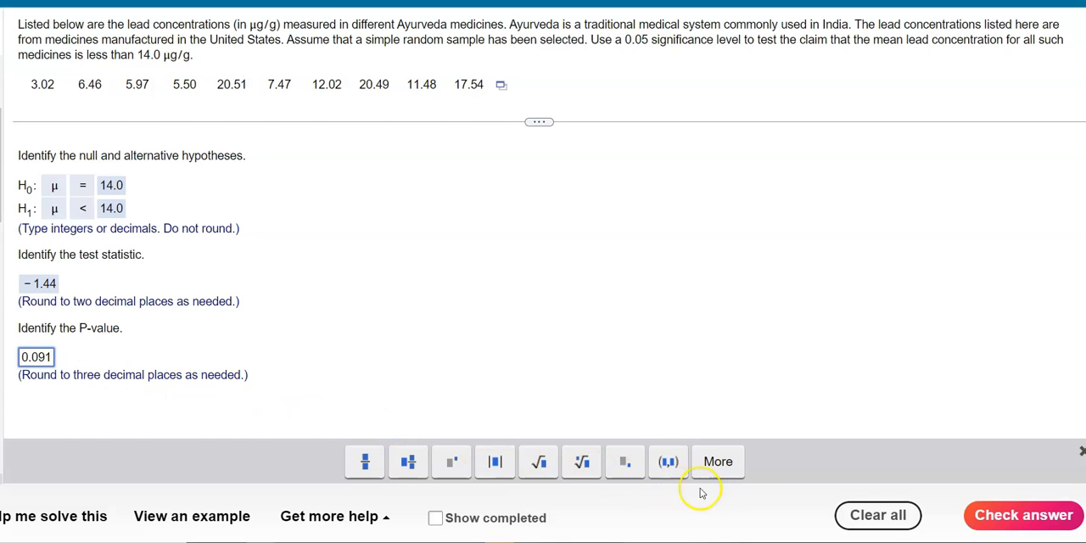
pyautogui.click(1008, 513)
pyautogui.click(534, 291)
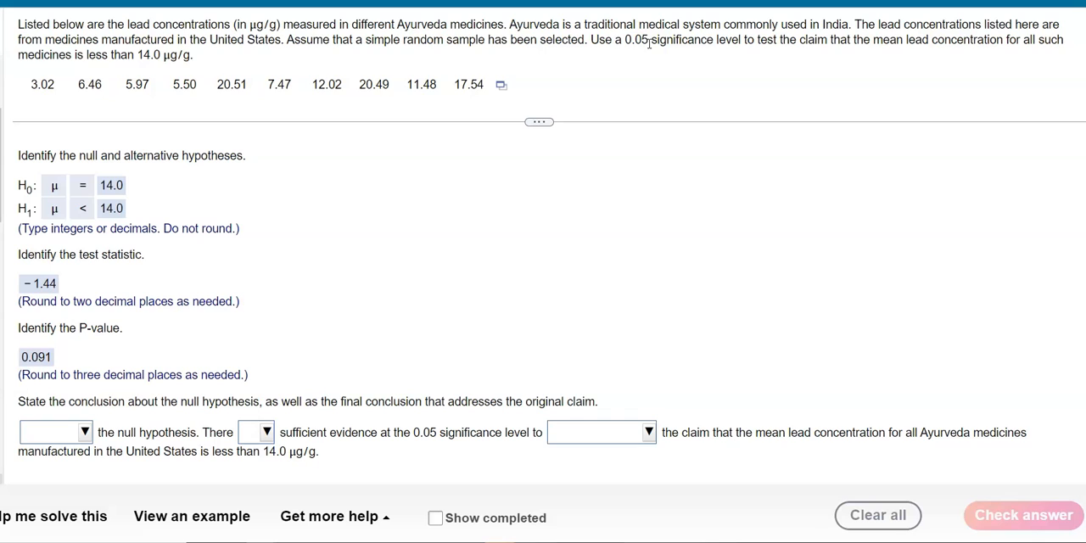
# - Set the conclusion's decision about the null hypothesis to Fail to reject
pyautogui.click(85, 432)
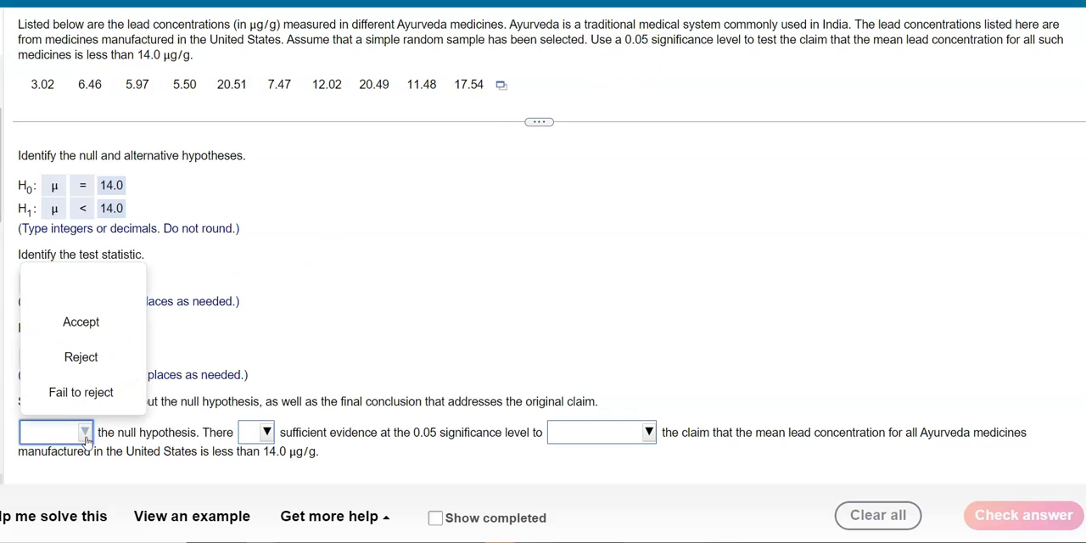
pyautogui.click(82, 394)
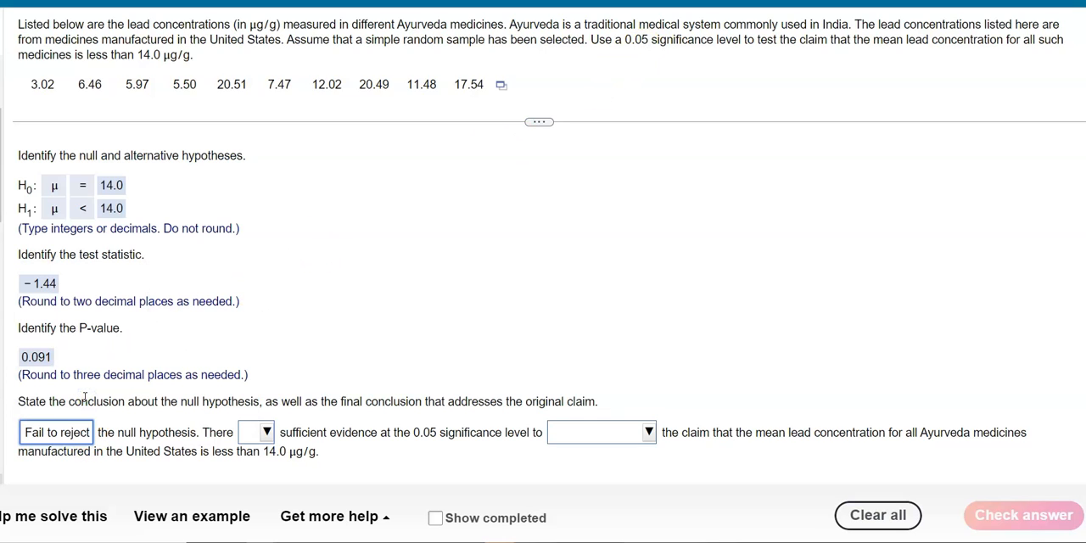
pyautogui.click(86, 369)
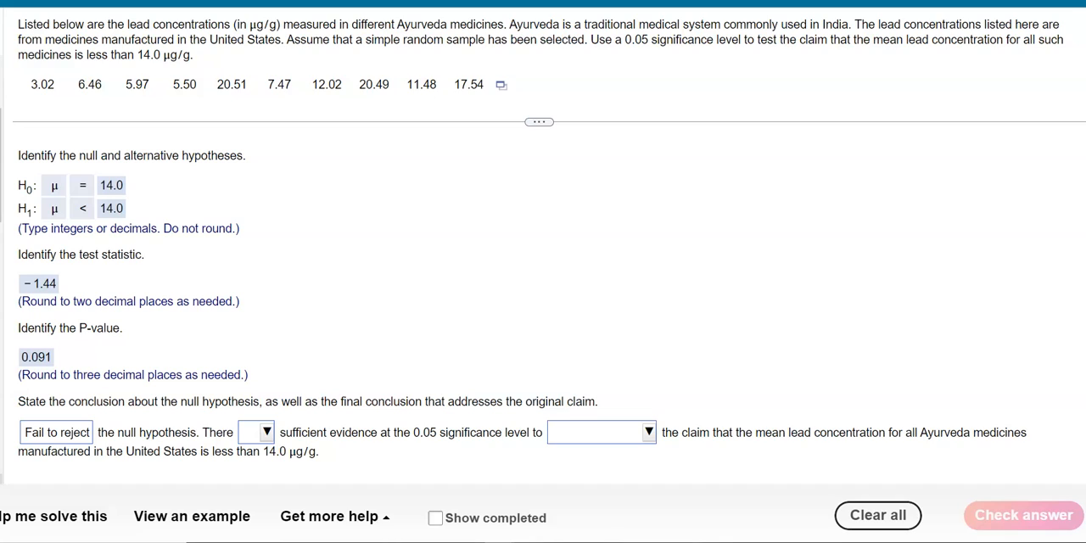
pyautogui.moveTo(90, 164)
pyautogui.mouseDown()
pyautogui.moveTo(15, 176)
pyautogui.moveTo(27, 198)
pyautogui.moveTo(139, 190)
pyautogui.moveTo(122, 166)
pyautogui.moveTo(82, 161)
pyautogui.mouseUp()
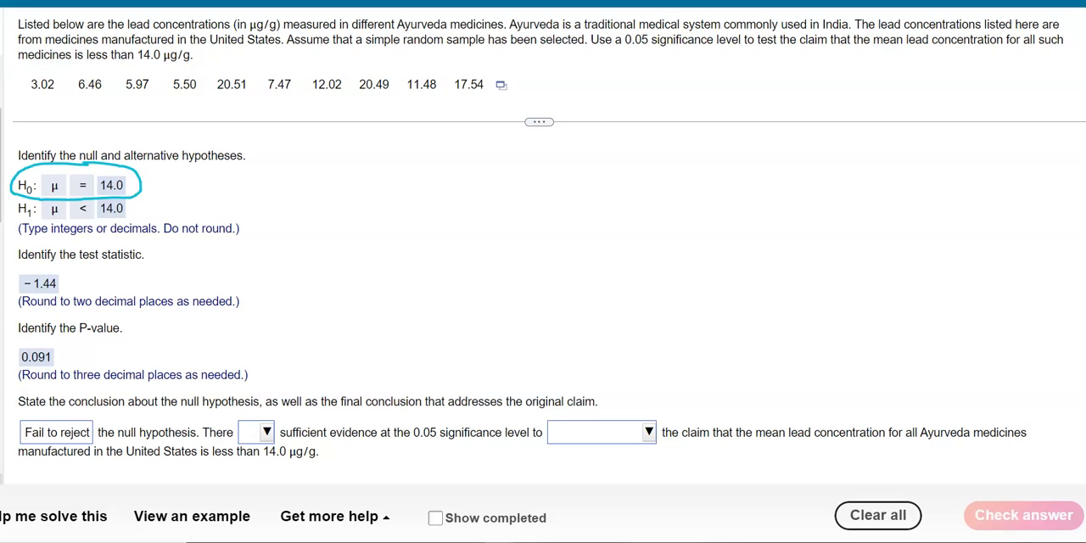
pyautogui.moveTo(27, 203); pyautogui.dragTo(104, 218)
pyautogui.moveTo(32, 220)
pyautogui.mouseDown()
pyautogui.moveTo(100, 205)
pyautogui.moveTo(148, 217)
pyautogui.moveTo(162, 204)
pyautogui.moveTo(169, 219)
pyautogui.moveTo(208, 213)
pyautogui.mouseUp()
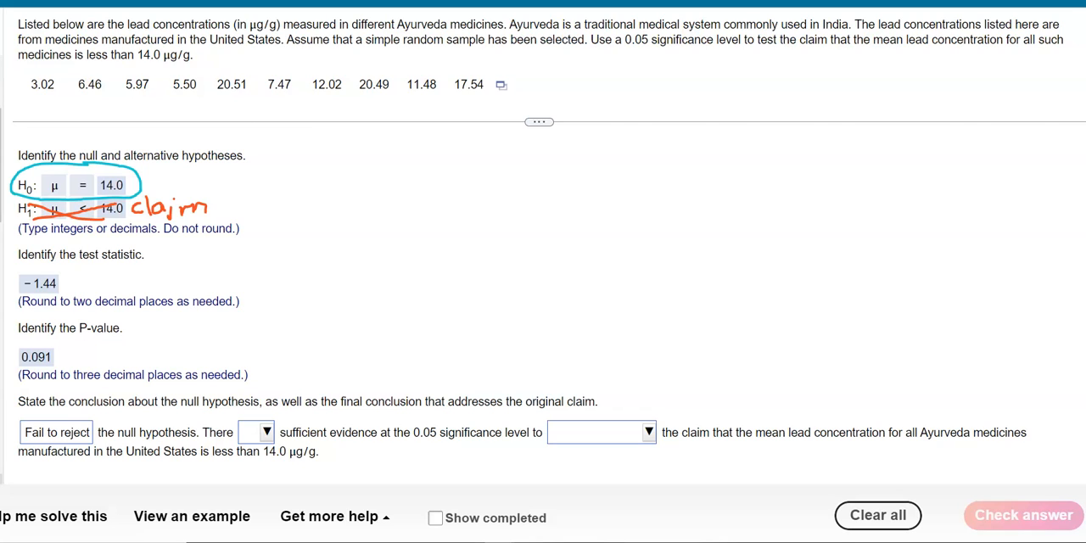
pyautogui.press('Escape')
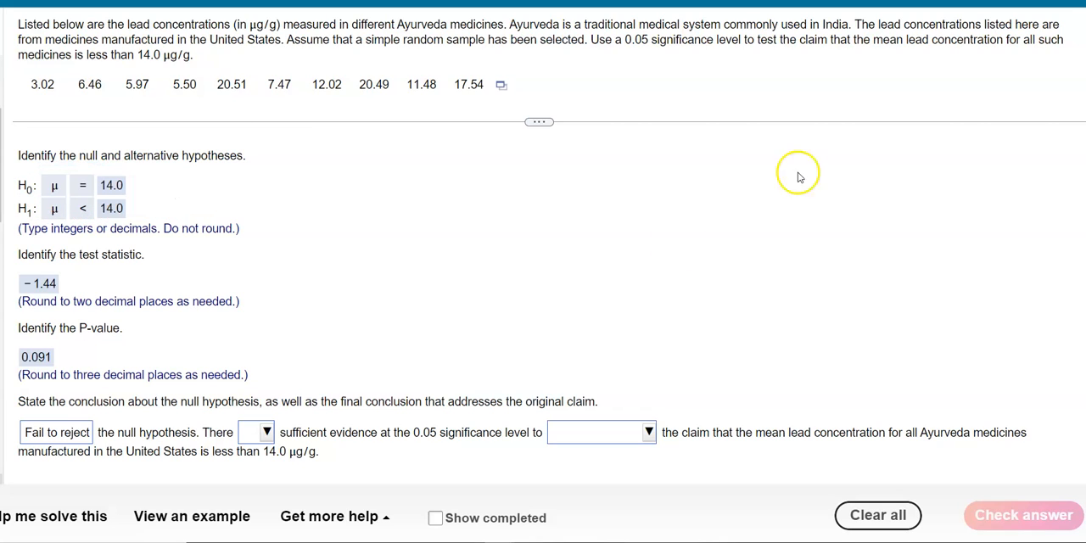
# - Complete the conclusion by choosing "is not" for the sufficient evidence and "support" for the claim about mean lead concentration
pyautogui.click(266, 434)
pyautogui.click(280, 391)
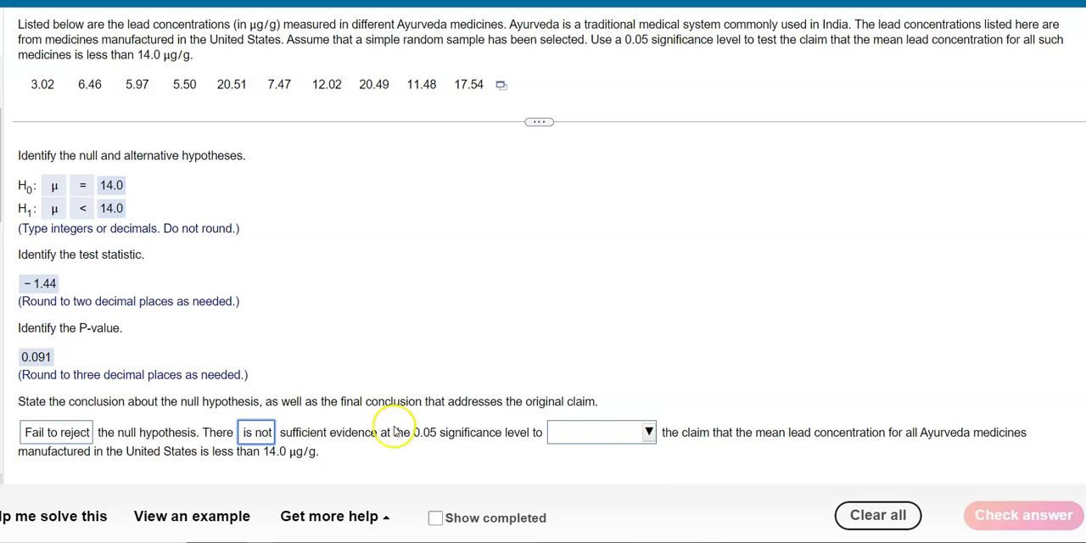
pyautogui.click(645, 434)
pyautogui.click(643, 394)
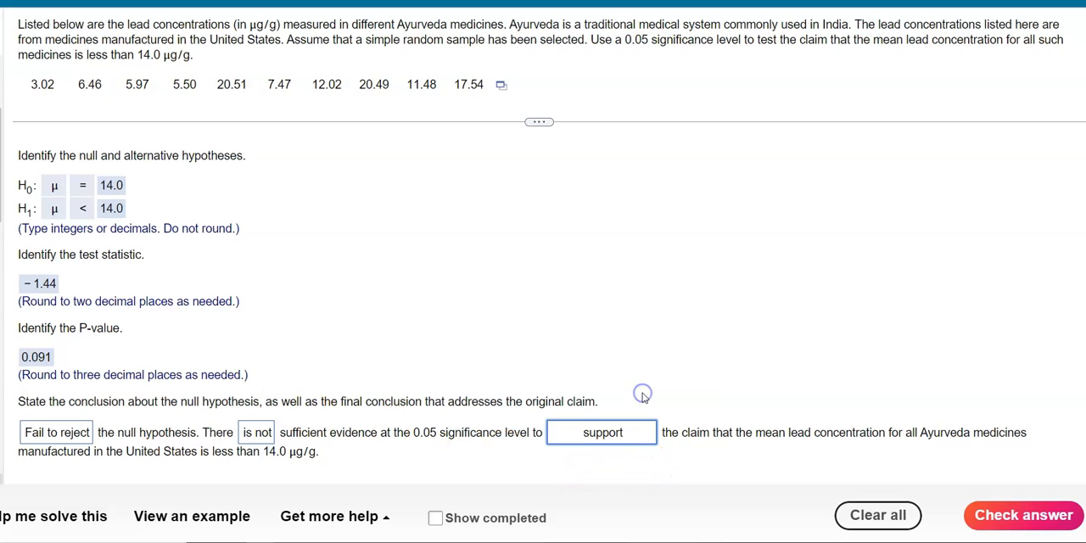